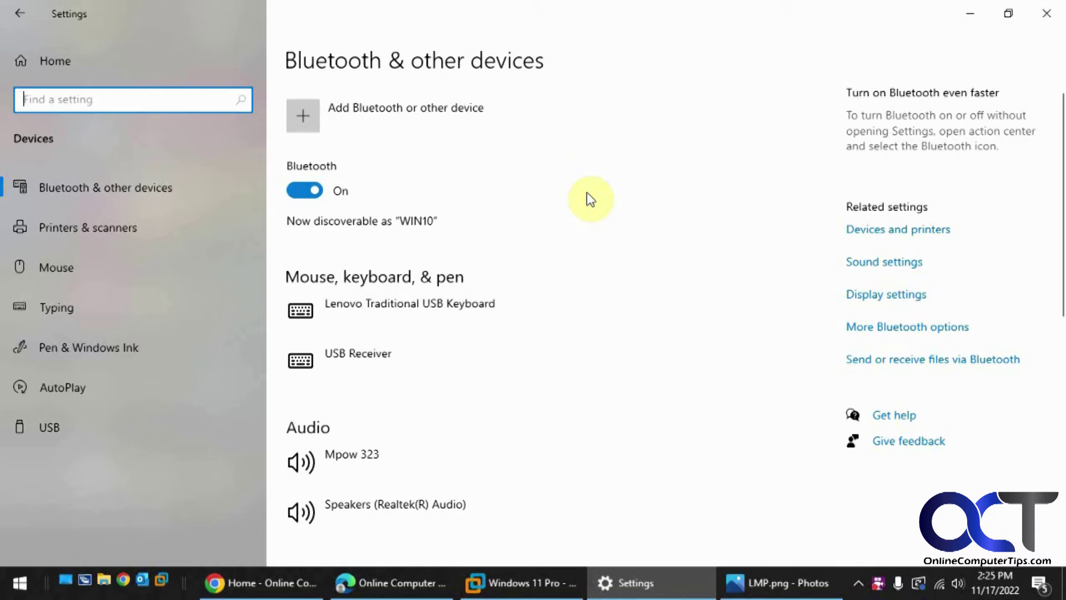
Search for 'device manager' and launch Device Manager from the results
click(24, 582)
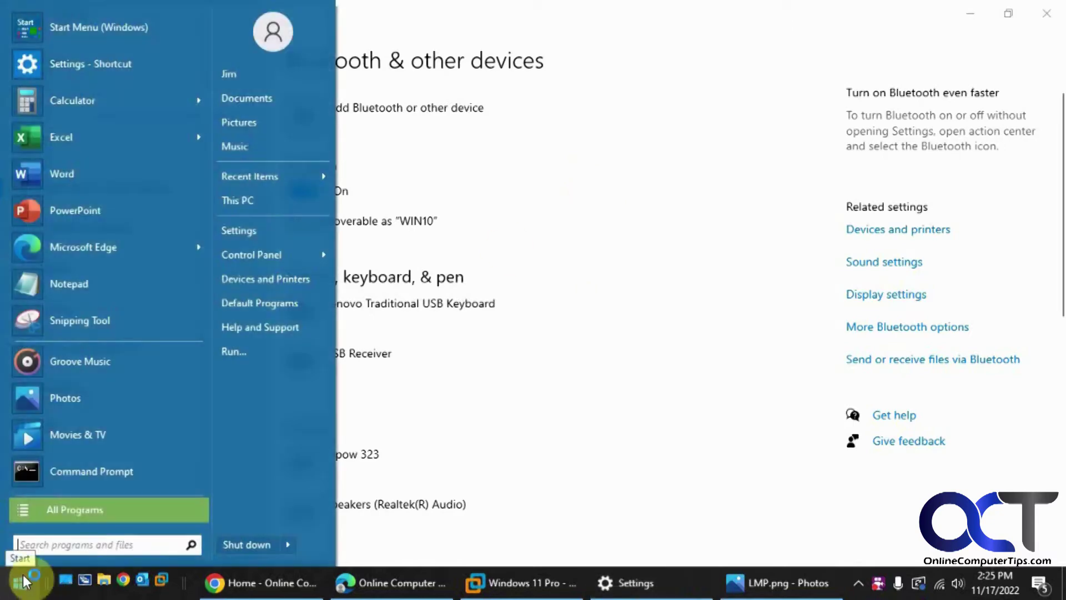
click(24, 581)
click(22, 581)
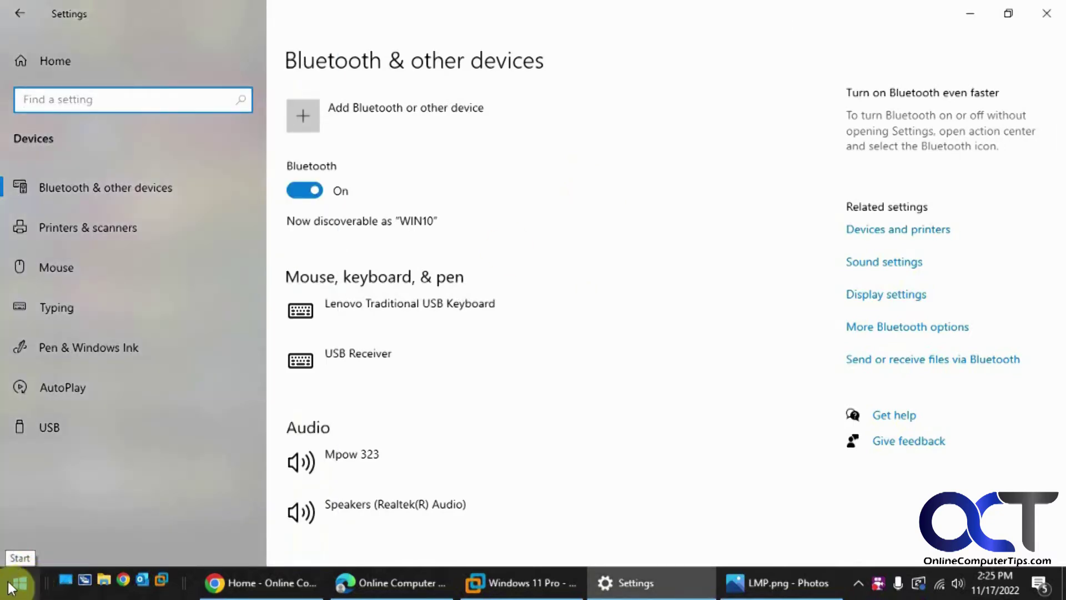
text(device man)
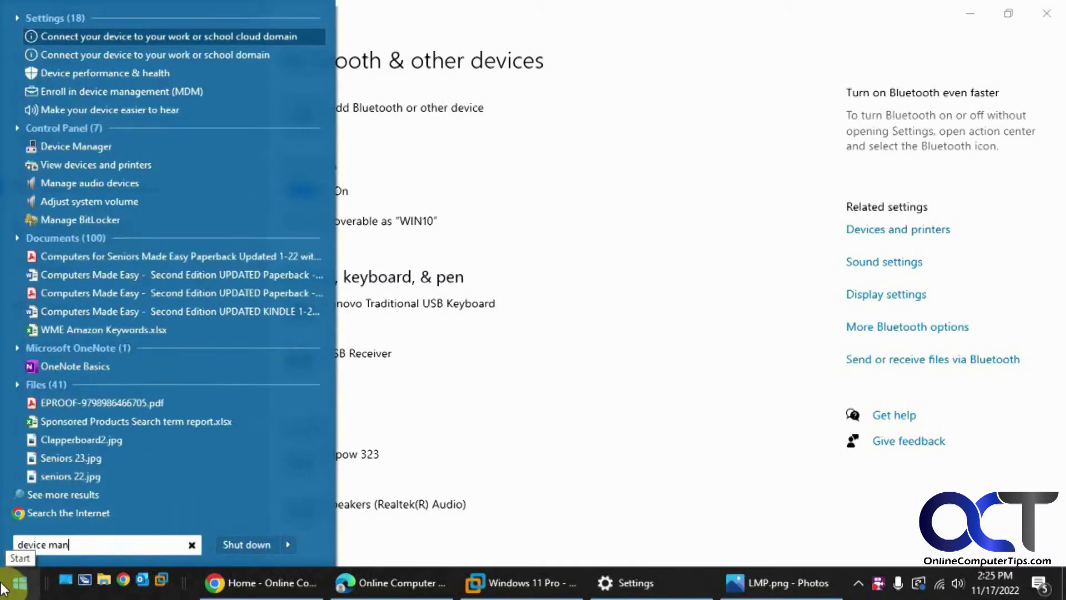
text(ager)
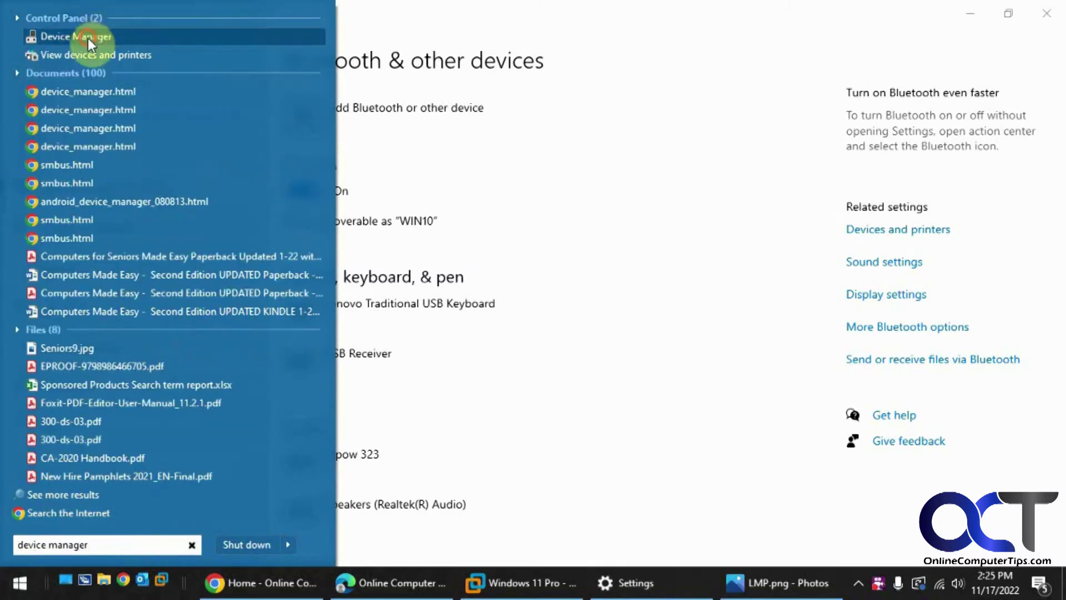
click(87, 37)
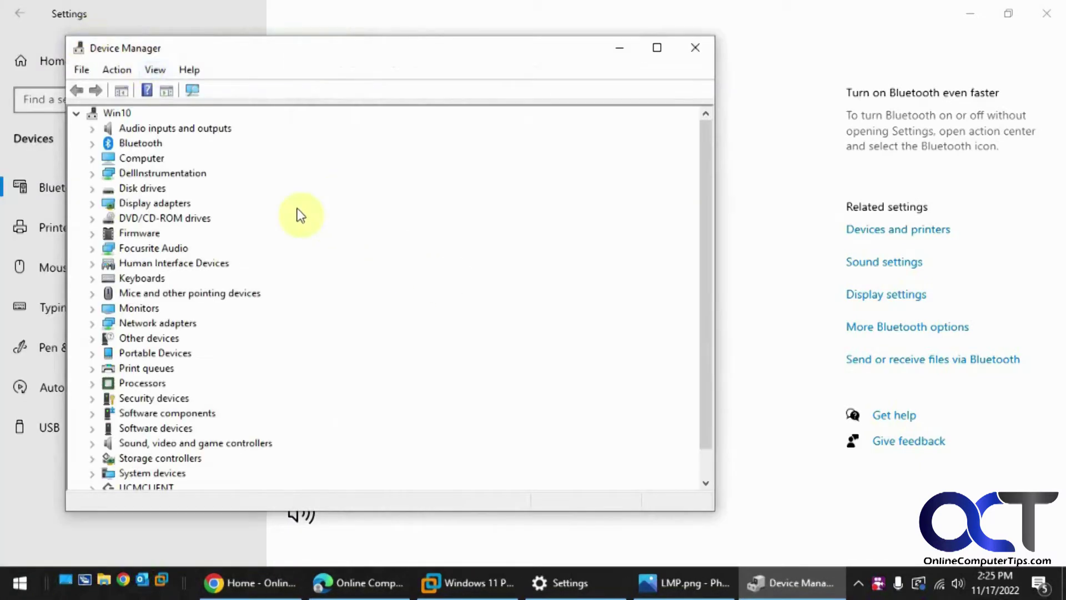
Expand Bluetooth and bring up the Intel(R) Wireless Bluetooth(R) adapter's context menu
click(92, 145)
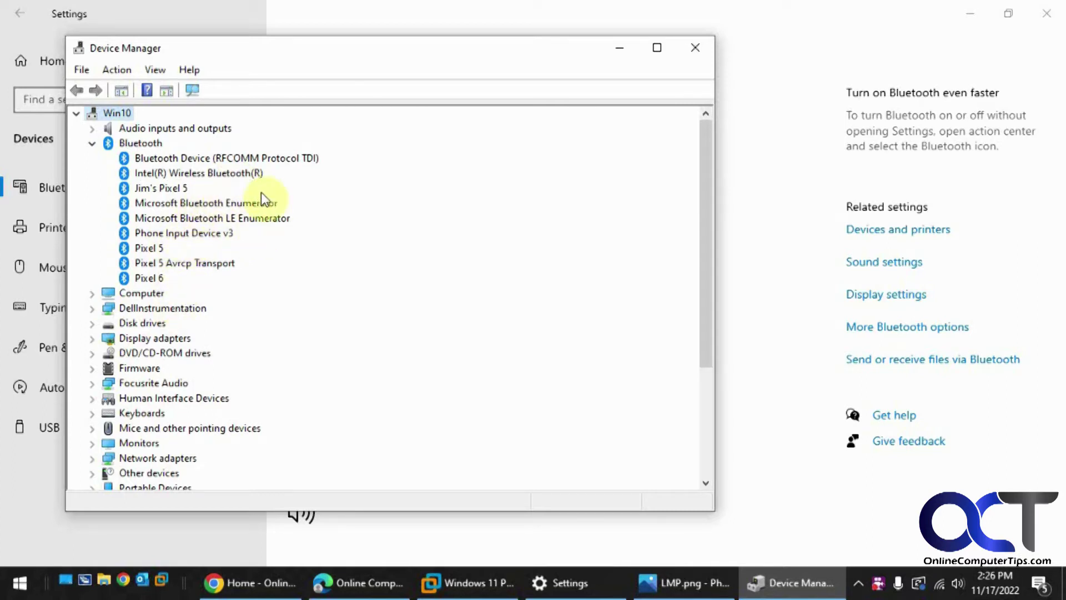
click(215, 178)
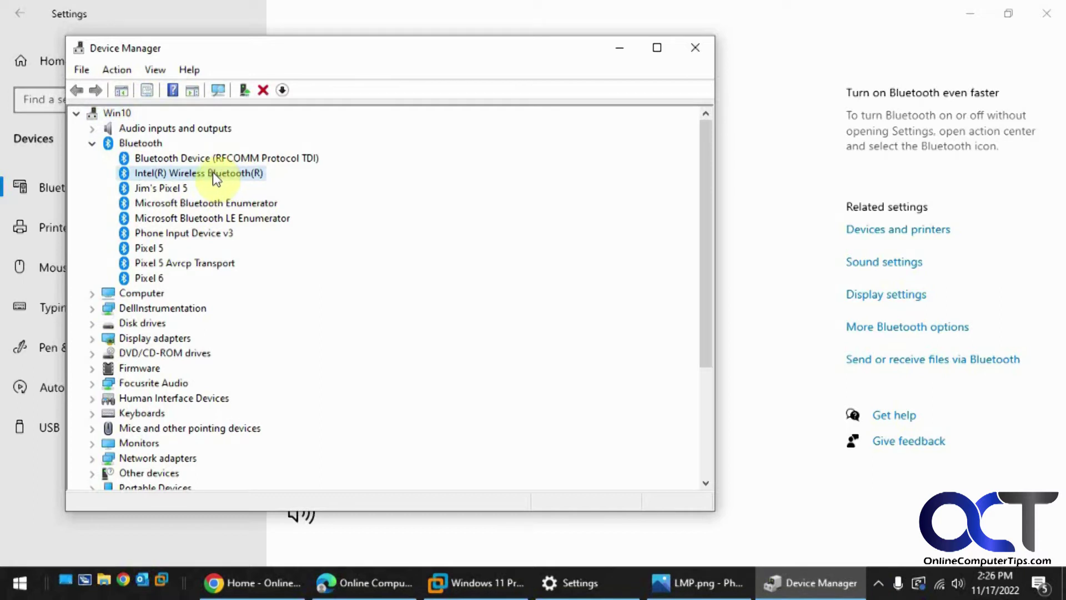
right_click(201, 178)
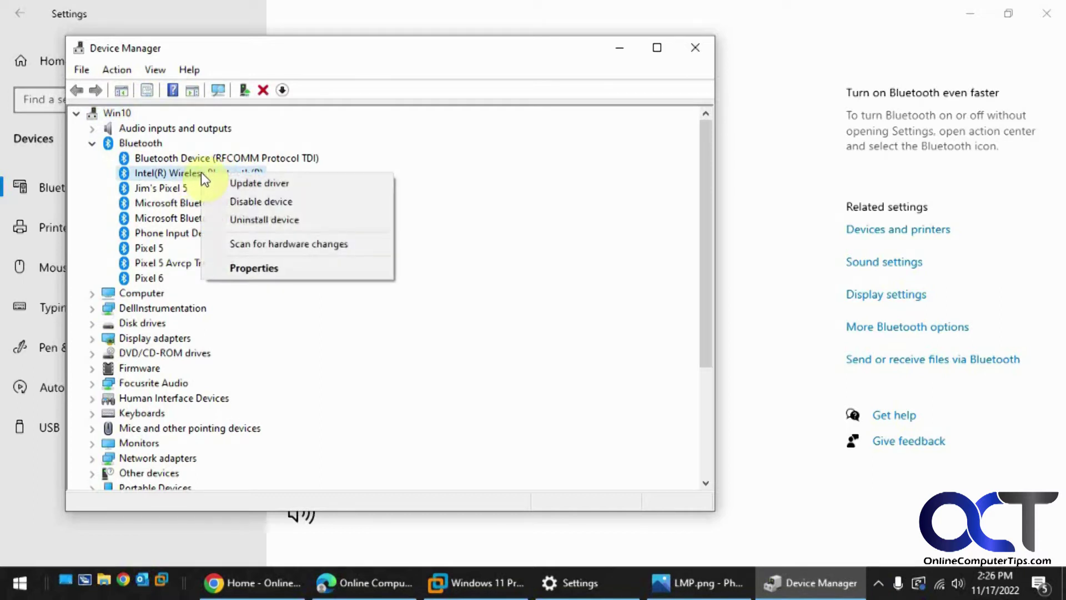
Read LMP 11.10173 on the adapter's Advanced tab, then bring up the LMP.png chart
click(250, 266)
click(296, 125)
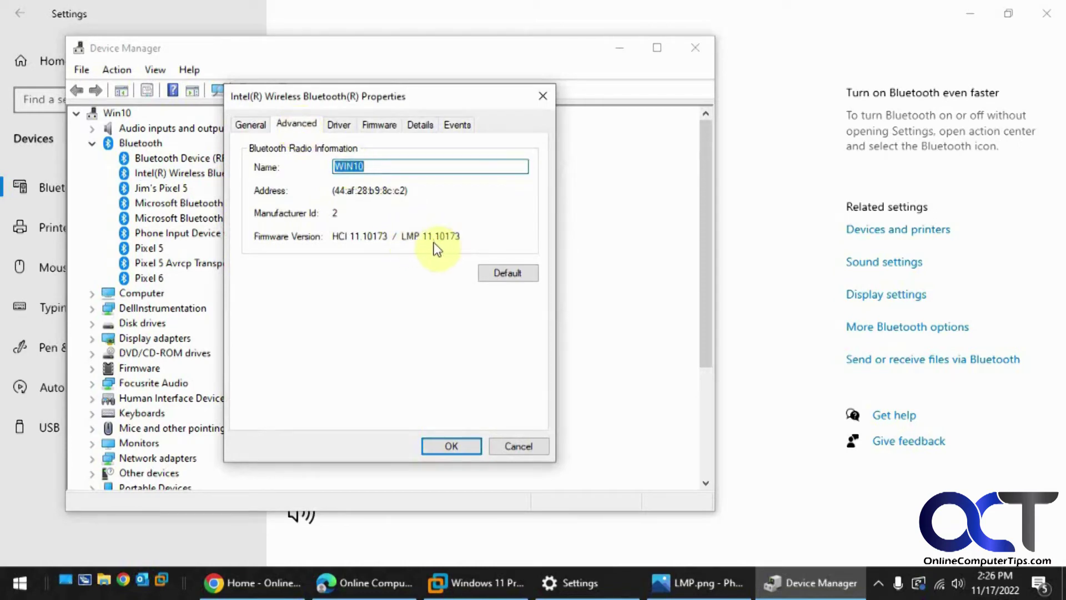
click(691, 584)
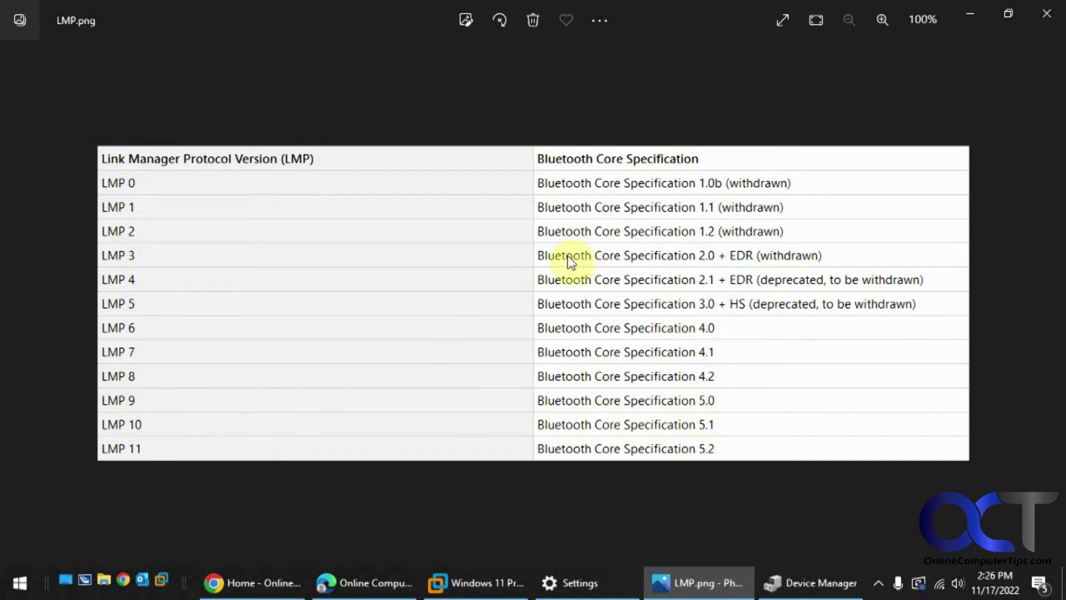
click(797, 579)
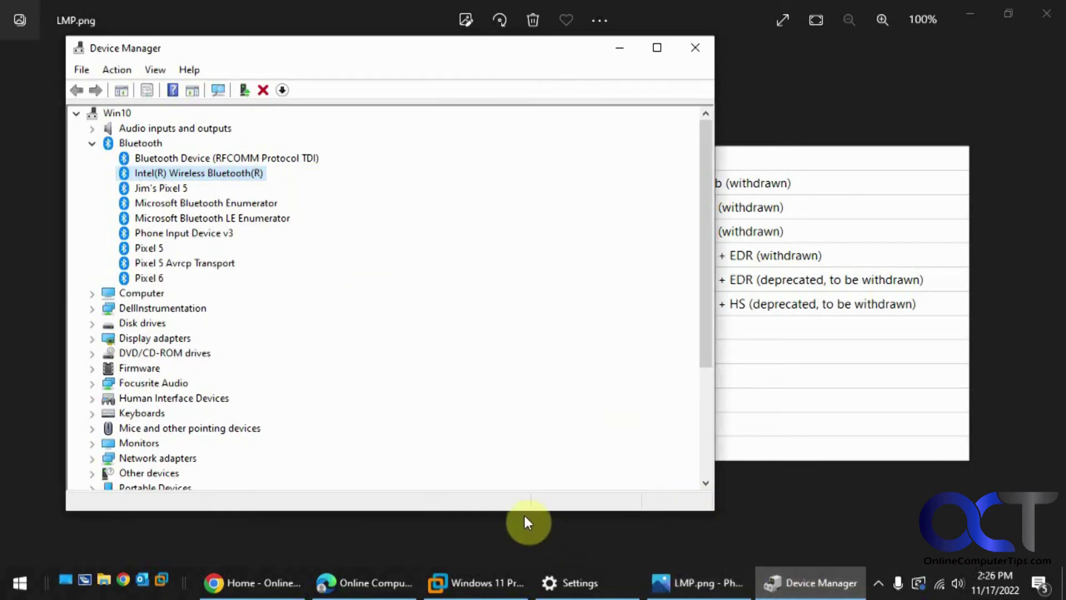
right_click(222, 173)
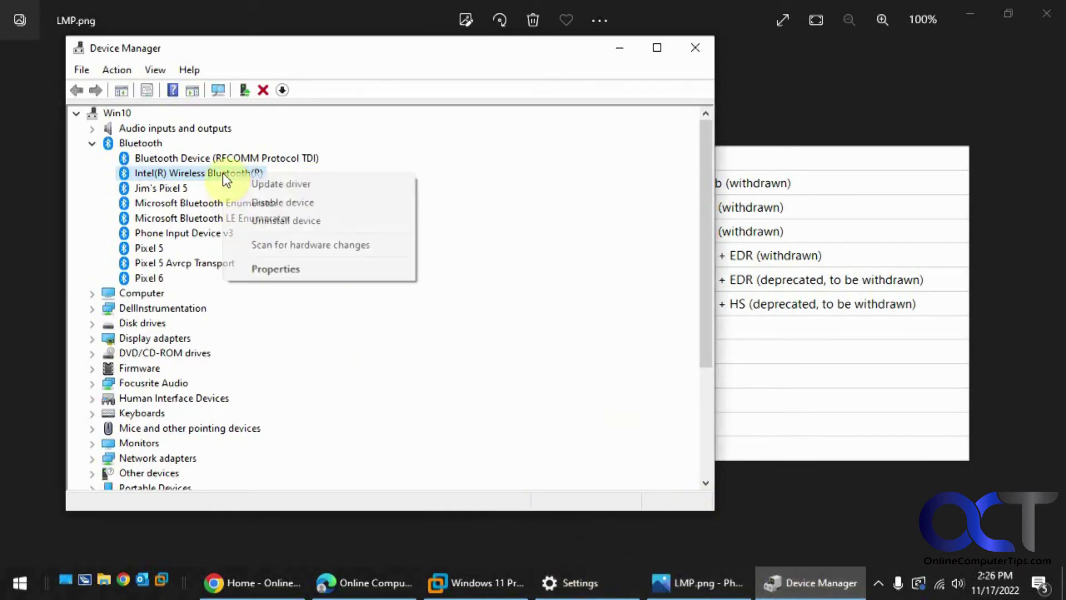
click(276, 269)
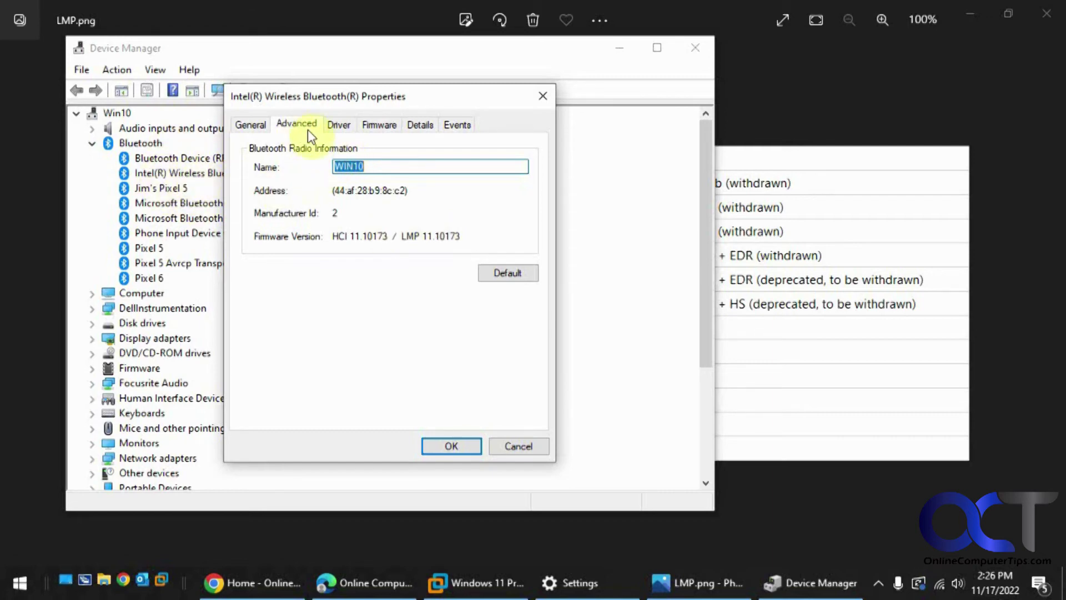
click(742, 307)
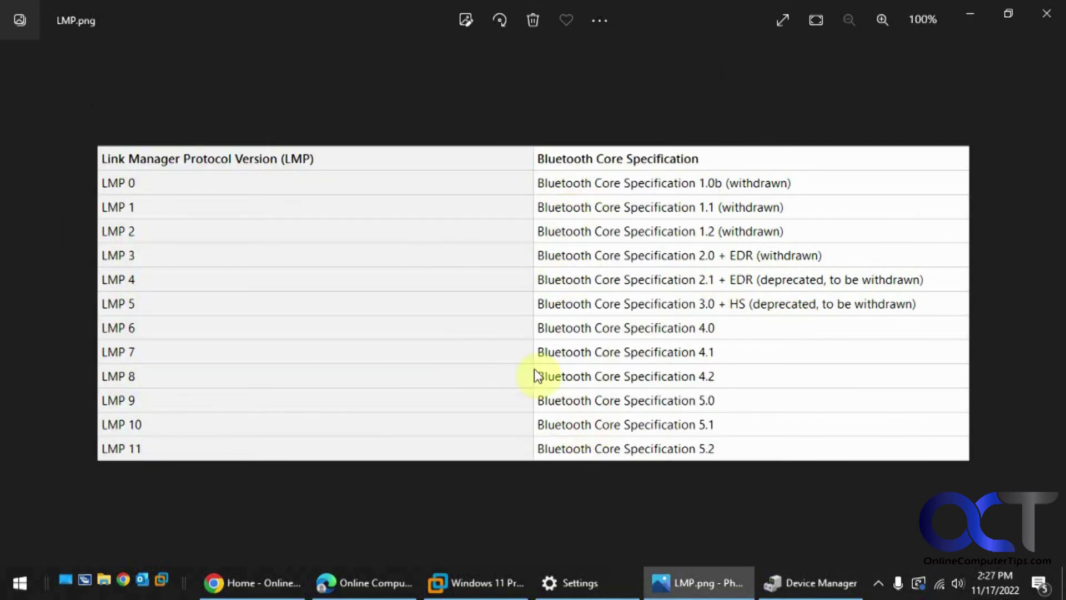